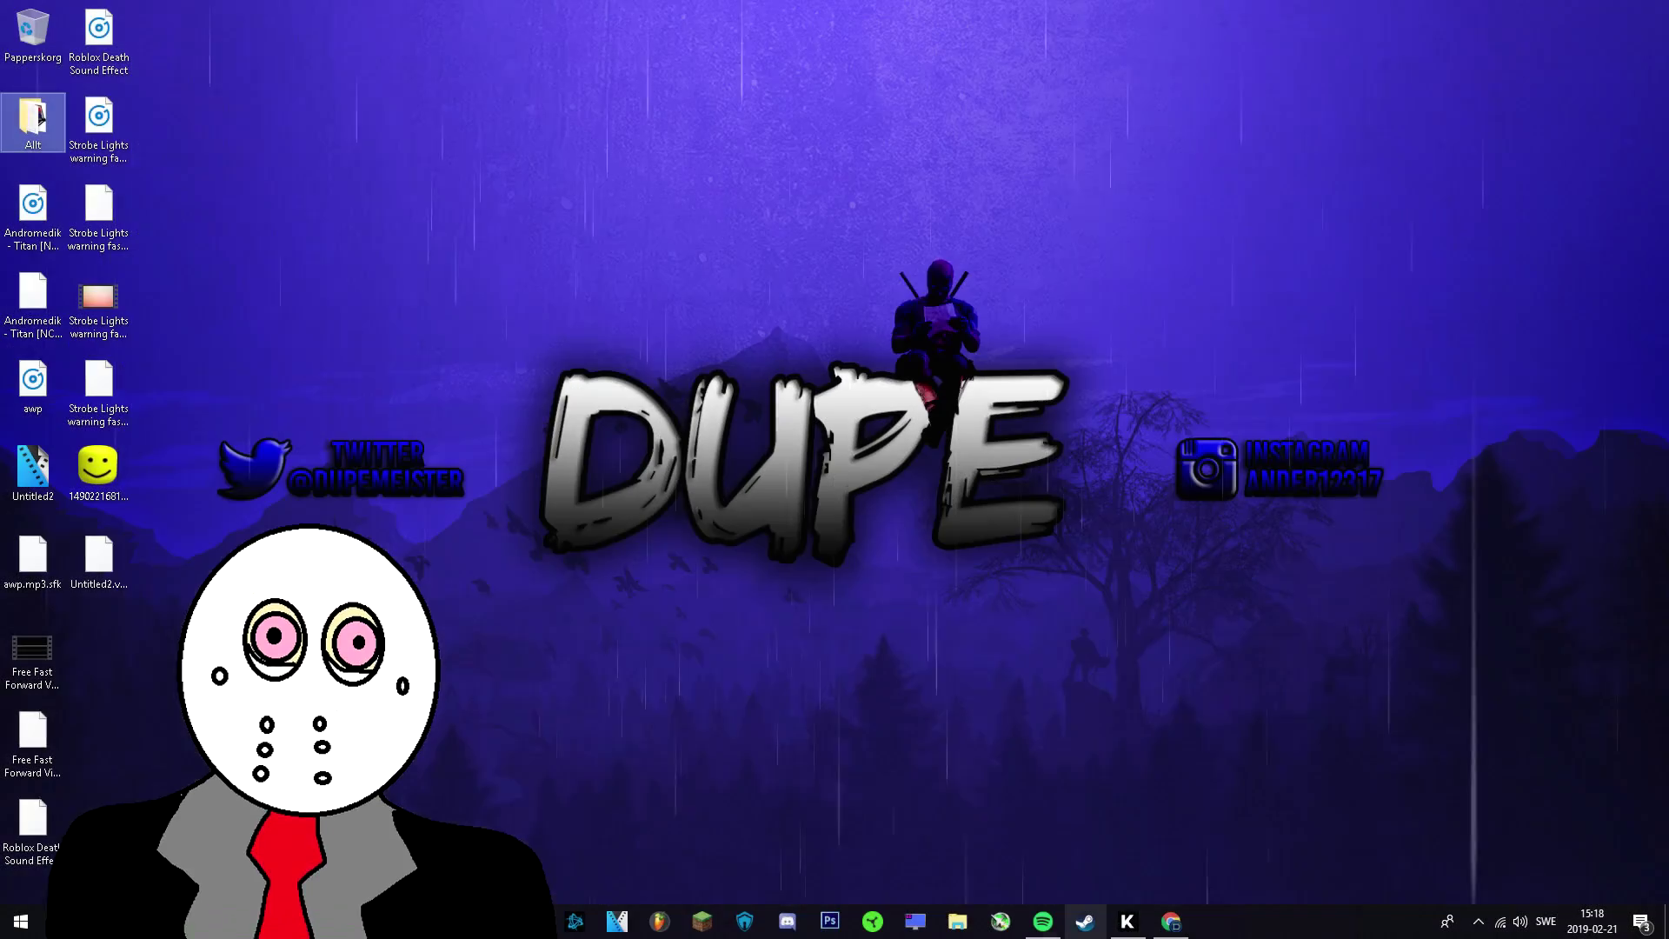
End both Steam Client Bootstrapper processes in Task Manager (Aktivitetshanteraren), then close it
{"action": "key", "text": "ctrl+alt+Delete"}
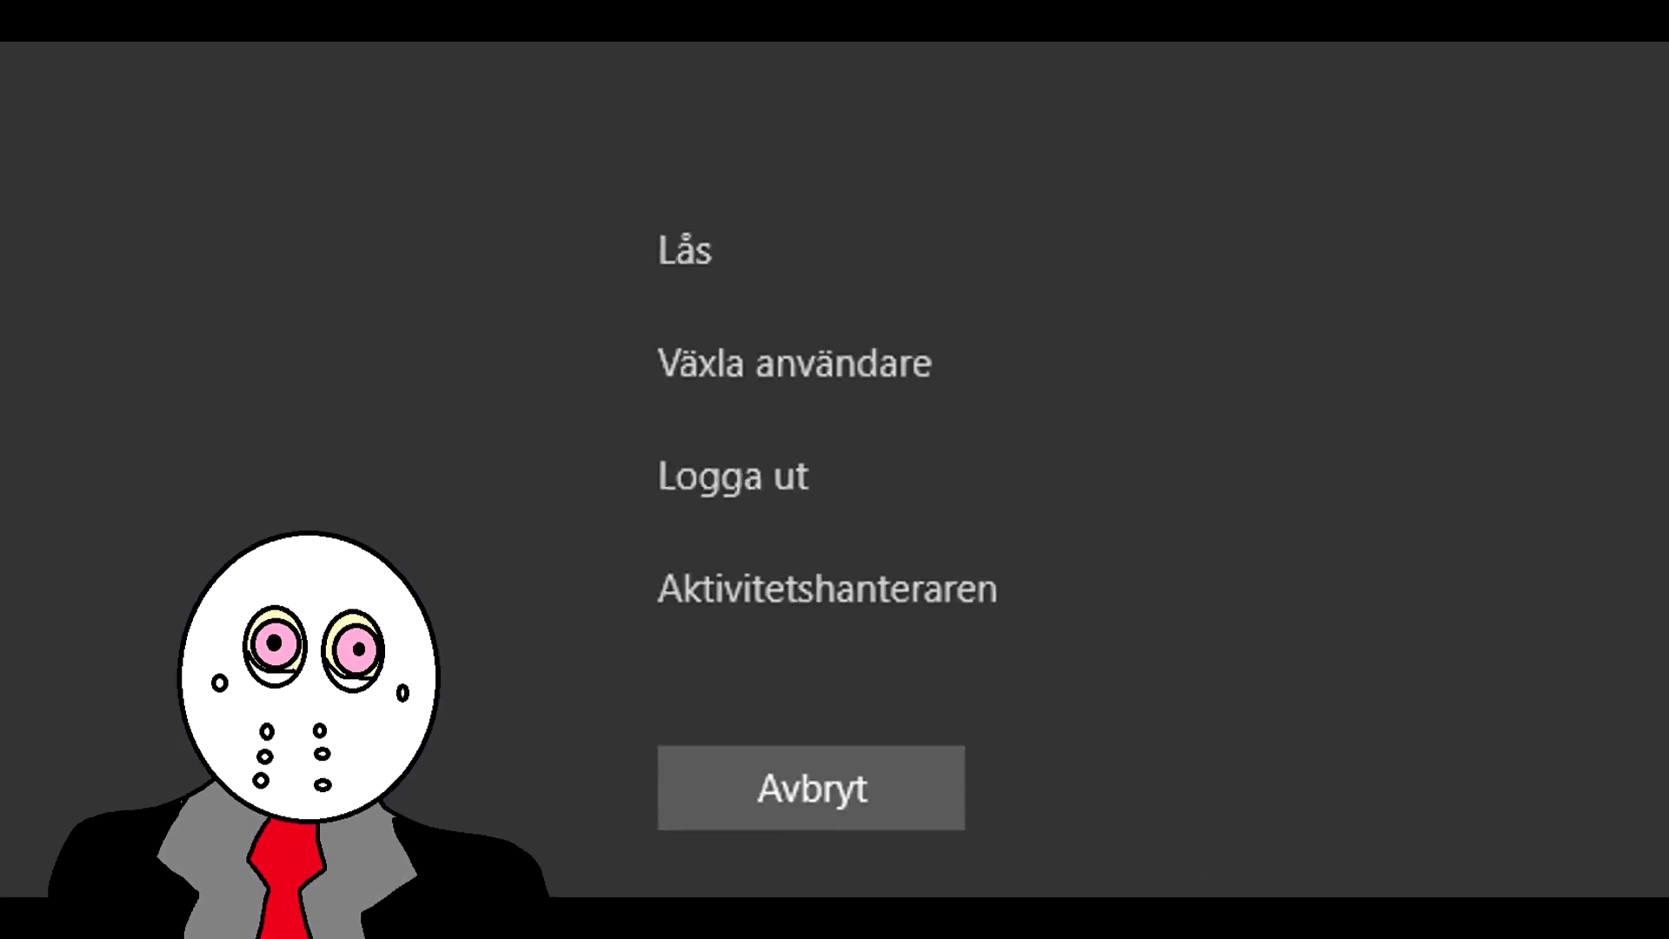
{"action": "left_click", "coordinate": [821, 585]}
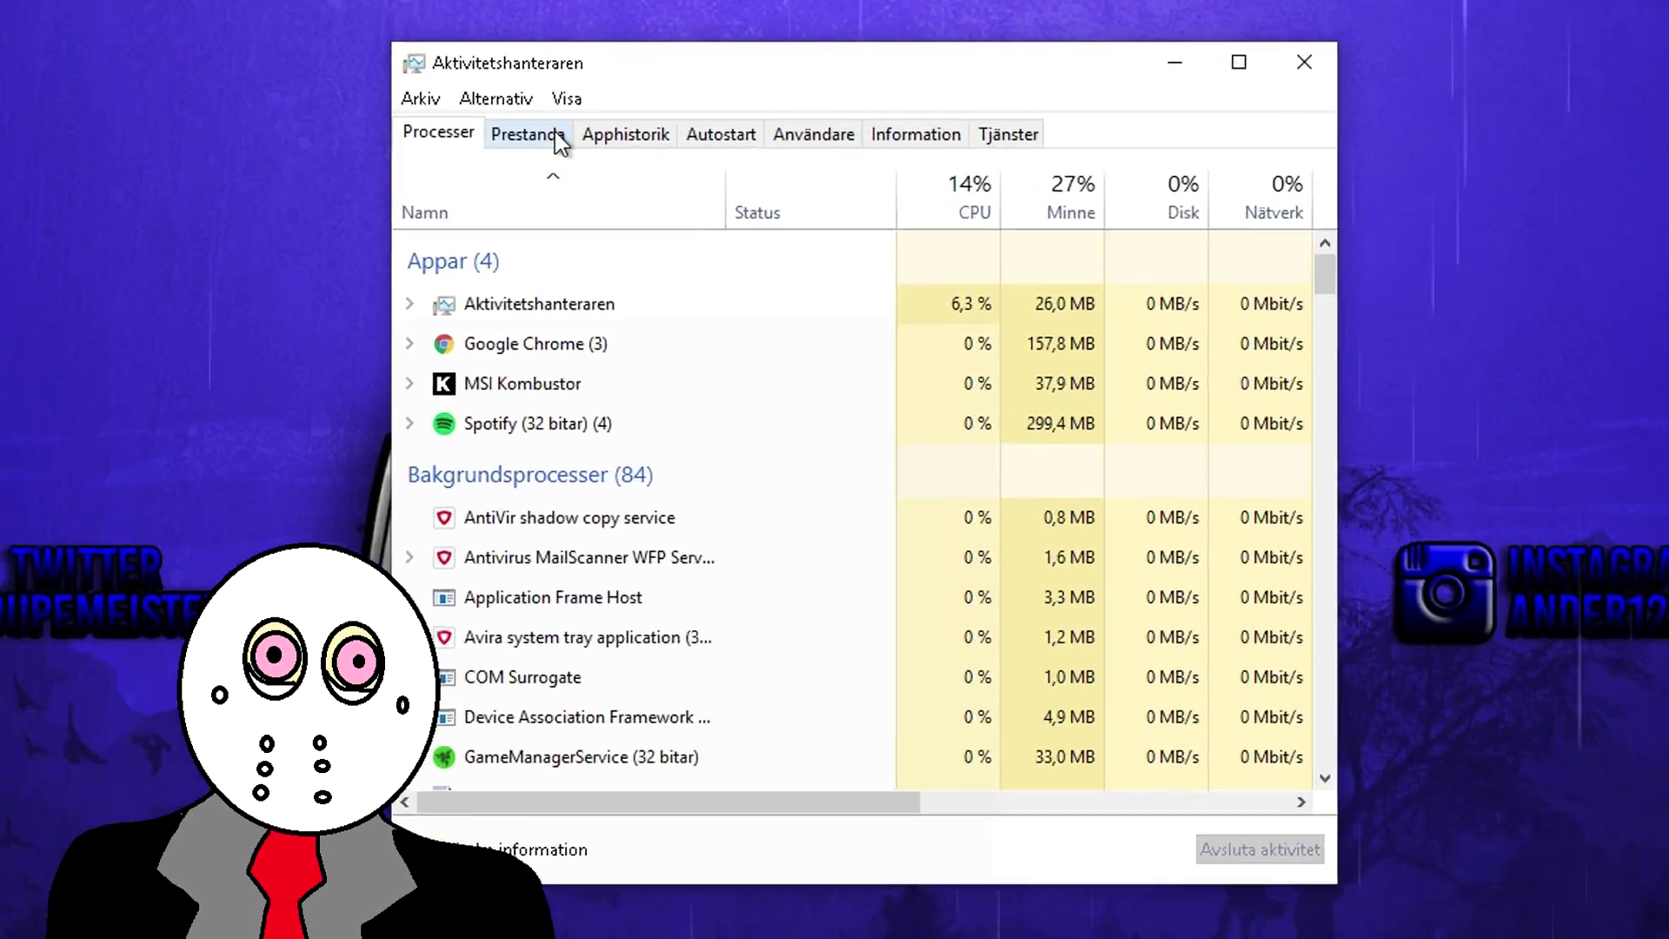
{"action": "left_click", "coordinate": [649, 188]}
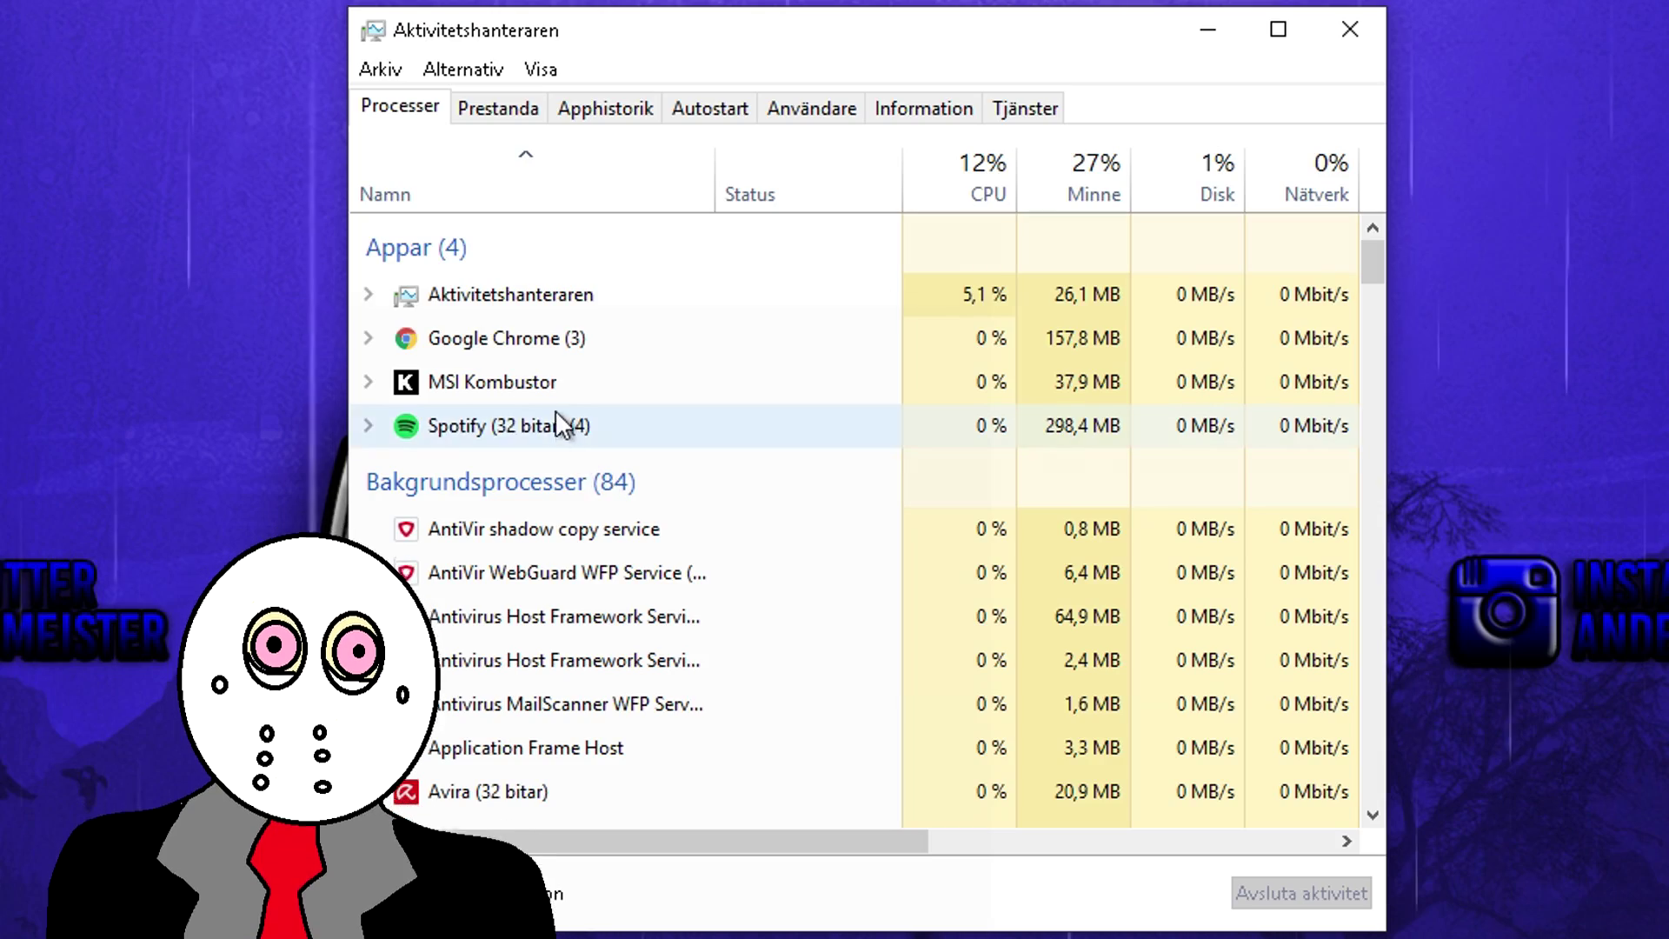
{"action": "scroll", "coordinate": [587, 443], "scroll_direction": "down", "scroll_amount": 2}
{"action": "scroll", "coordinate": [596, 457], "scroll_direction": "down", "scroll_amount": 2}
{"action": "scroll", "coordinate": [613, 476], "scroll_direction": "down", "scroll_amount": 2}
{"action": "scroll", "coordinate": [620, 477], "scroll_direction": "down", "scroll_amount": 1}
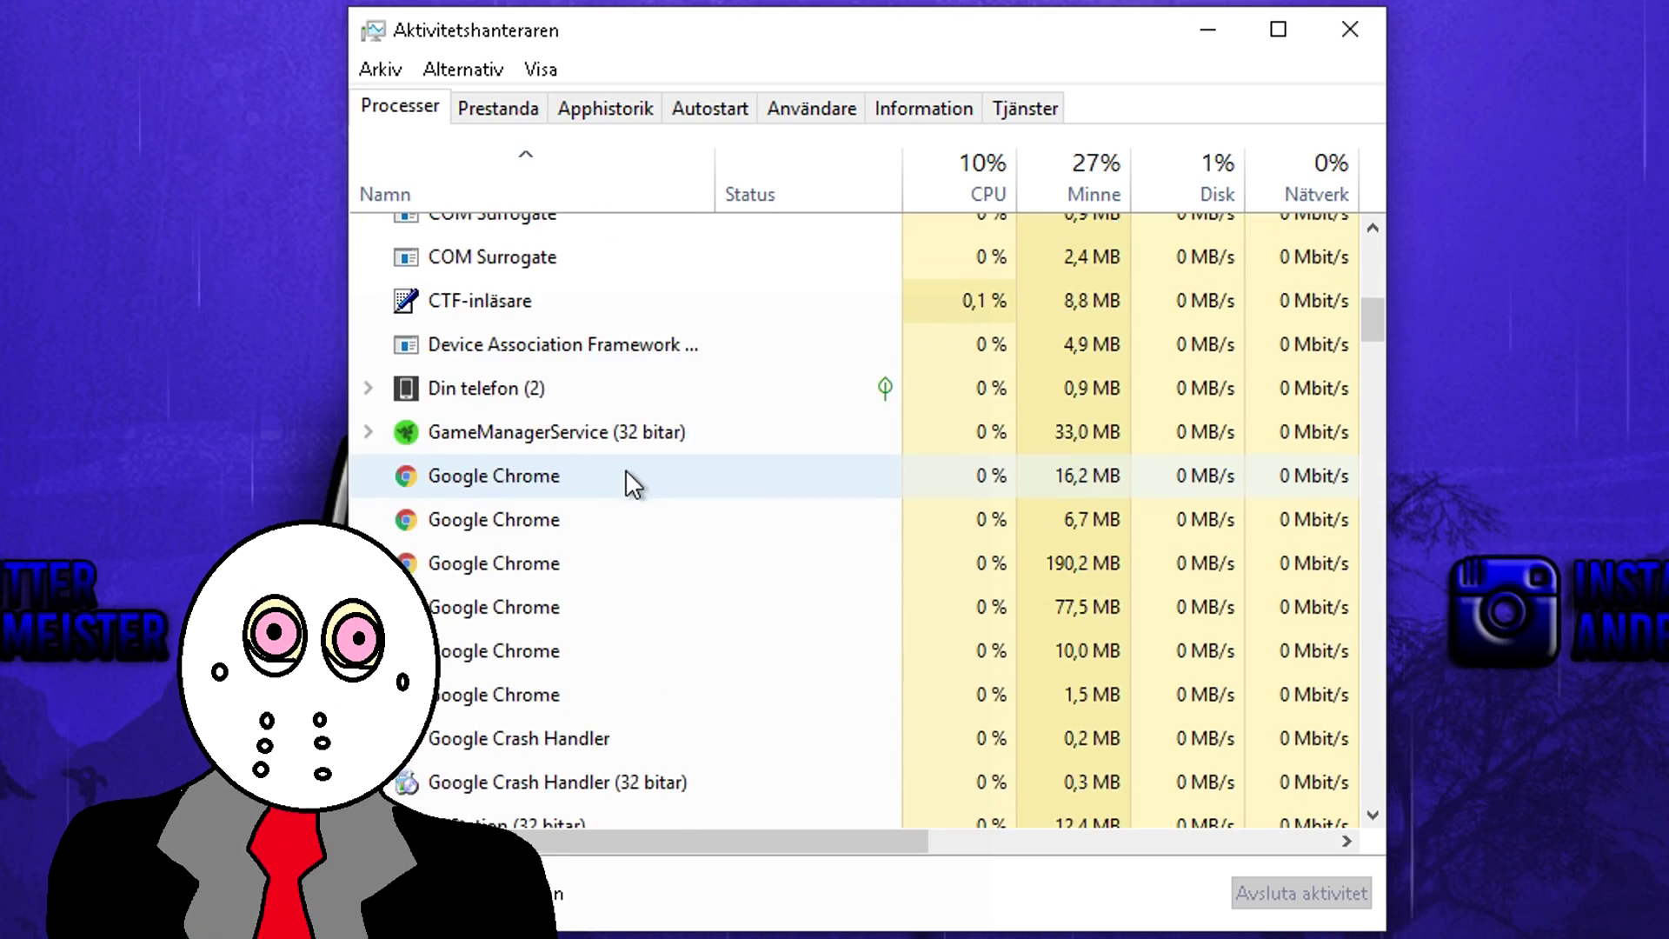
{"action": "scroll", "coordinate": [633, 475], "scroll_direction": "down", "scroll_amount": 3}
{"action": "scroll", "coordinate": [638, 478], "scroll_direction": "down", "scroll_amount": 2}
{"action": "scroll", "coordinate": [643, 468], "scroll_direction": "down", "scroll_amount": 2}
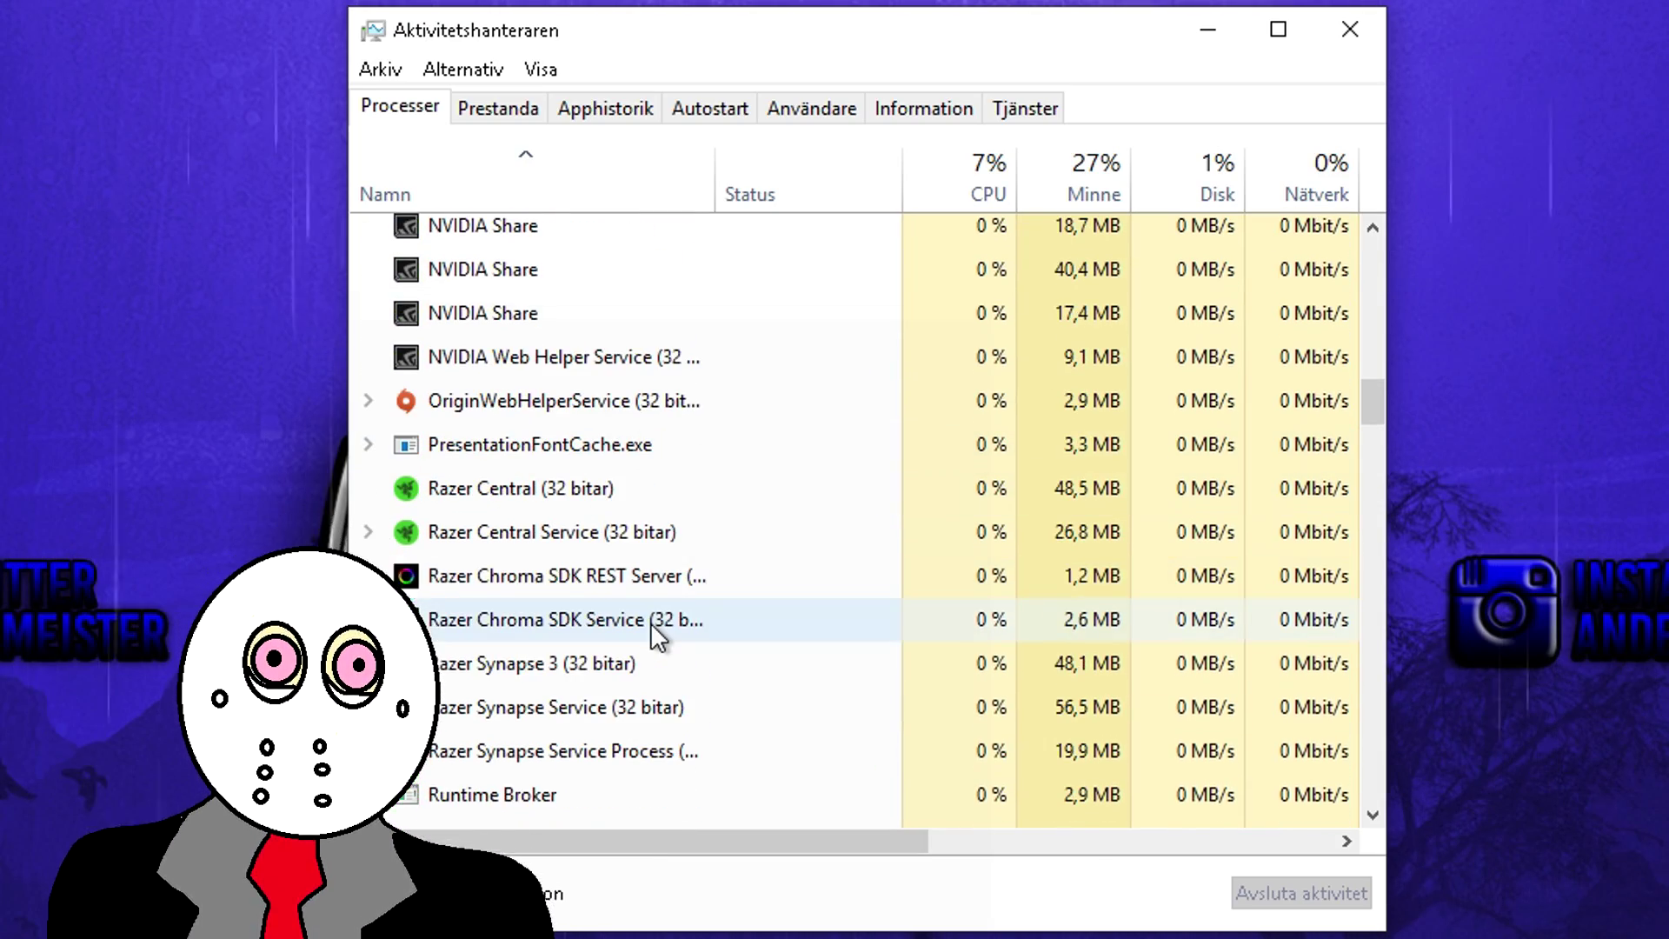
{"action": "scroll", "coordinate": [640, 521], "scroll_direction": "down", "scroll_amount": 3}
{"action": "scroll", "coordinate": [626, 502], "scroll_direction": "down", "scroll_amount": 3}
{"action": "scroll", "coordinate": [629, 523], "scroll_direction": "down", "scroll_amount": 3}
{"action": "scroll", "coordinate": [629, 542], "scroll_direction": "down", "scroll_amount": 1}
{"action": "right_click", "coordinate": [600, 551]}
{"action": "left_click", "coordinate": [727, 586]}
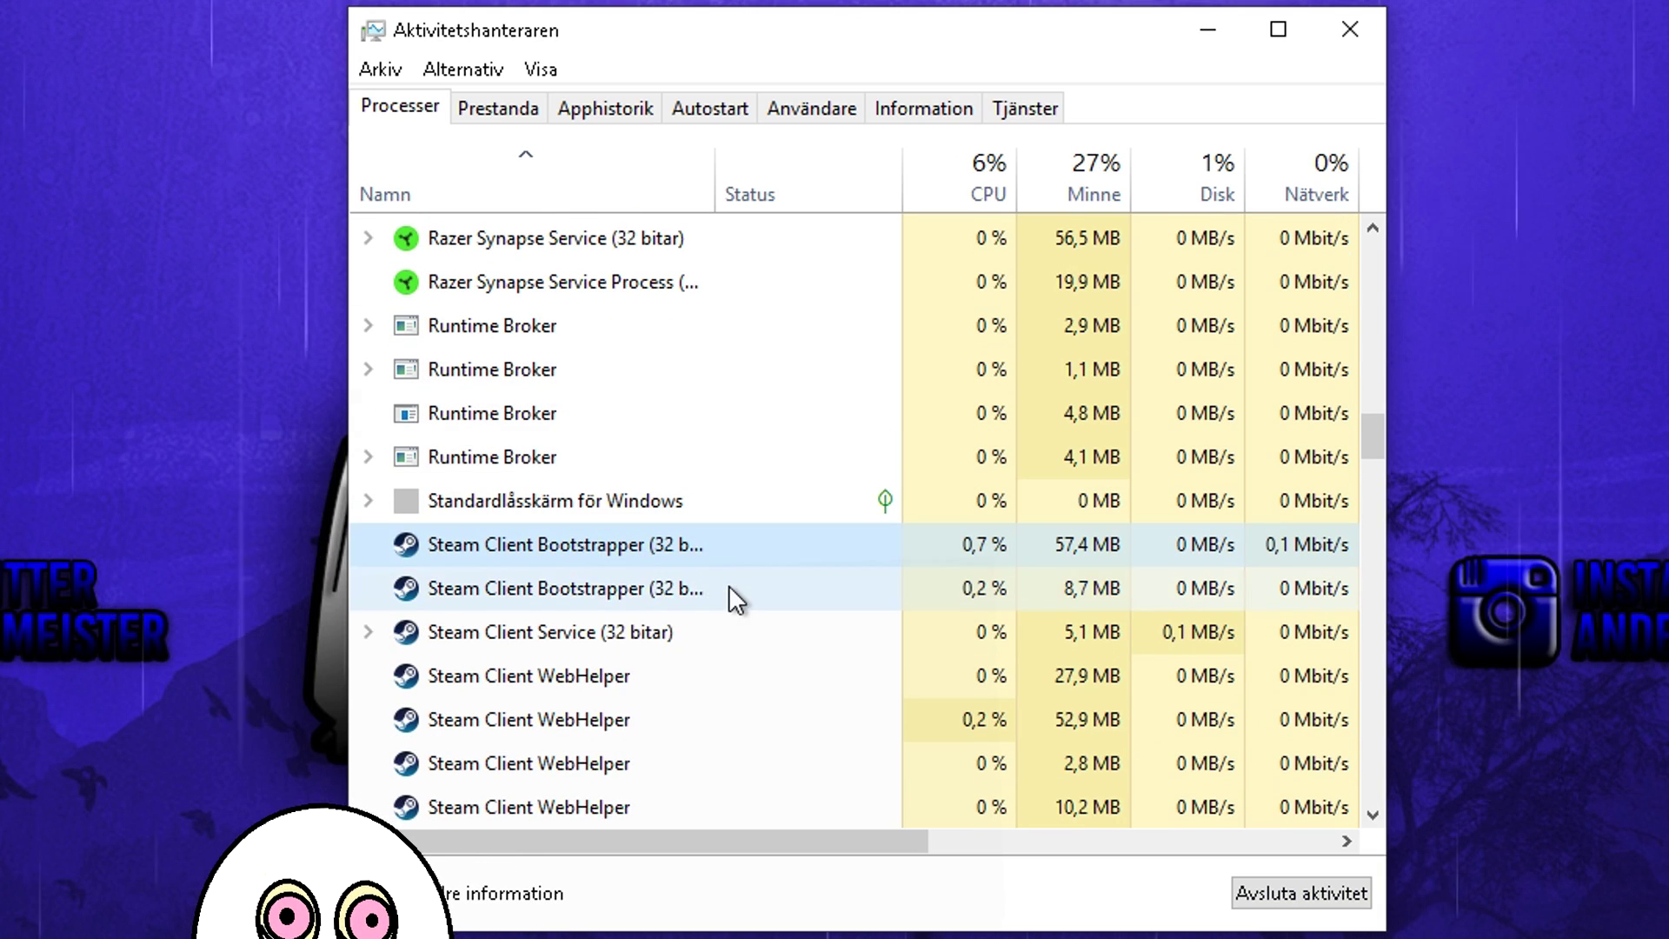
{"action": "right_click", "coordinate": [653, 550]}
{"action": "left_click", "coordinate": [792, 580]}
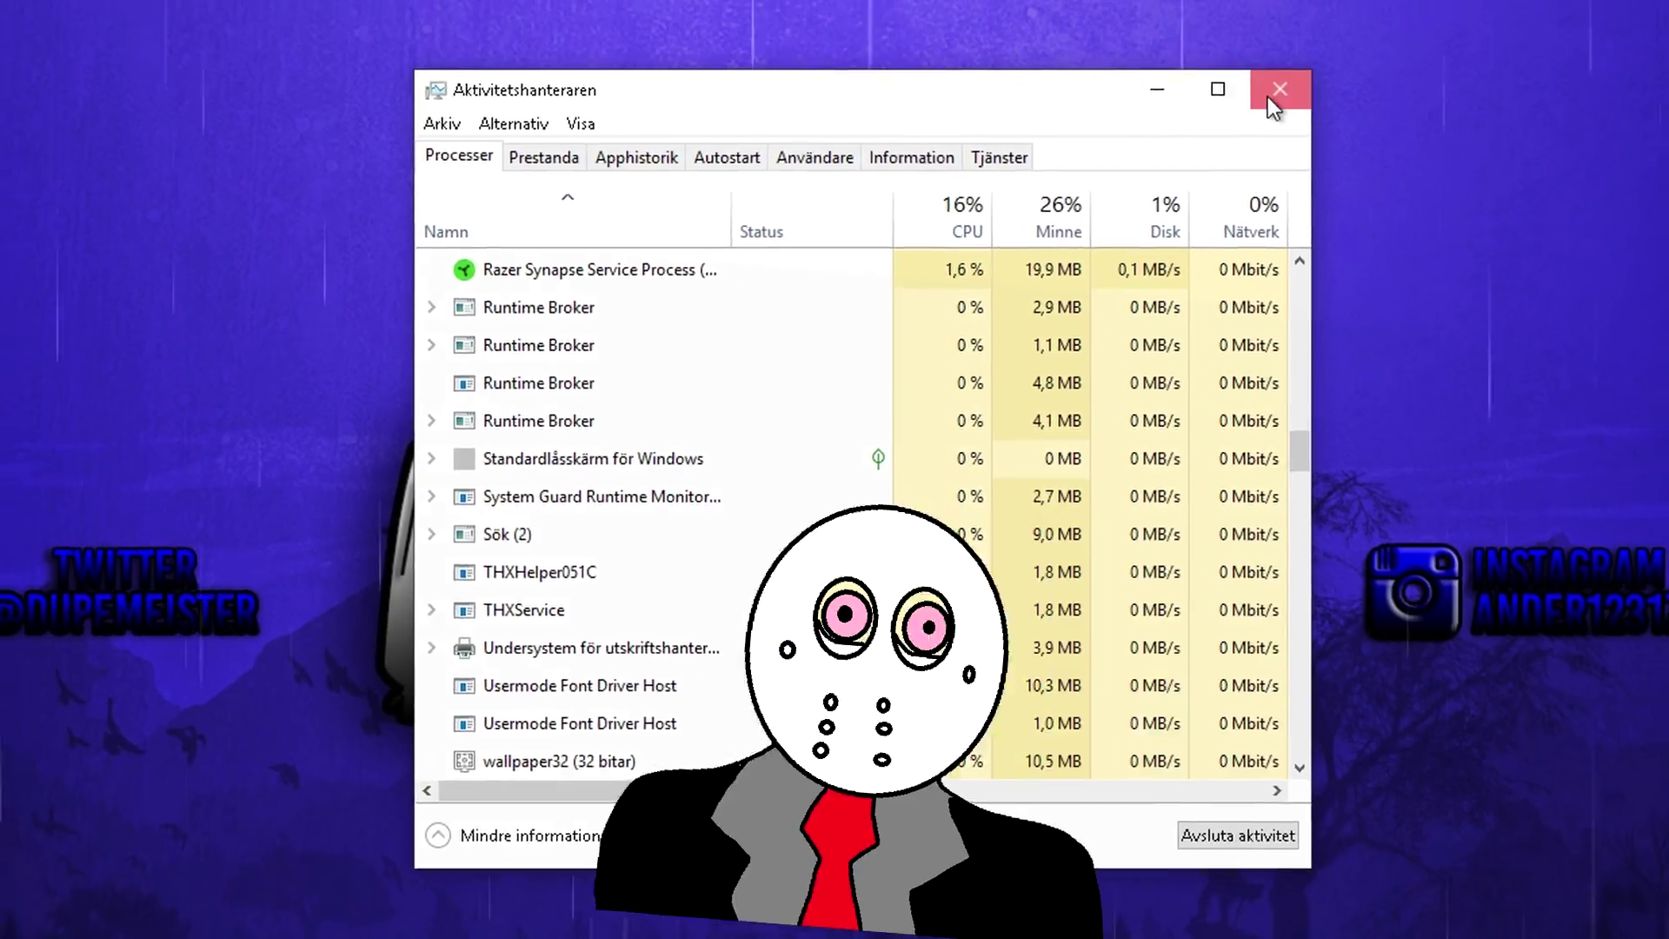
{"action": "left_click", "coordinate": [1279, 90]}
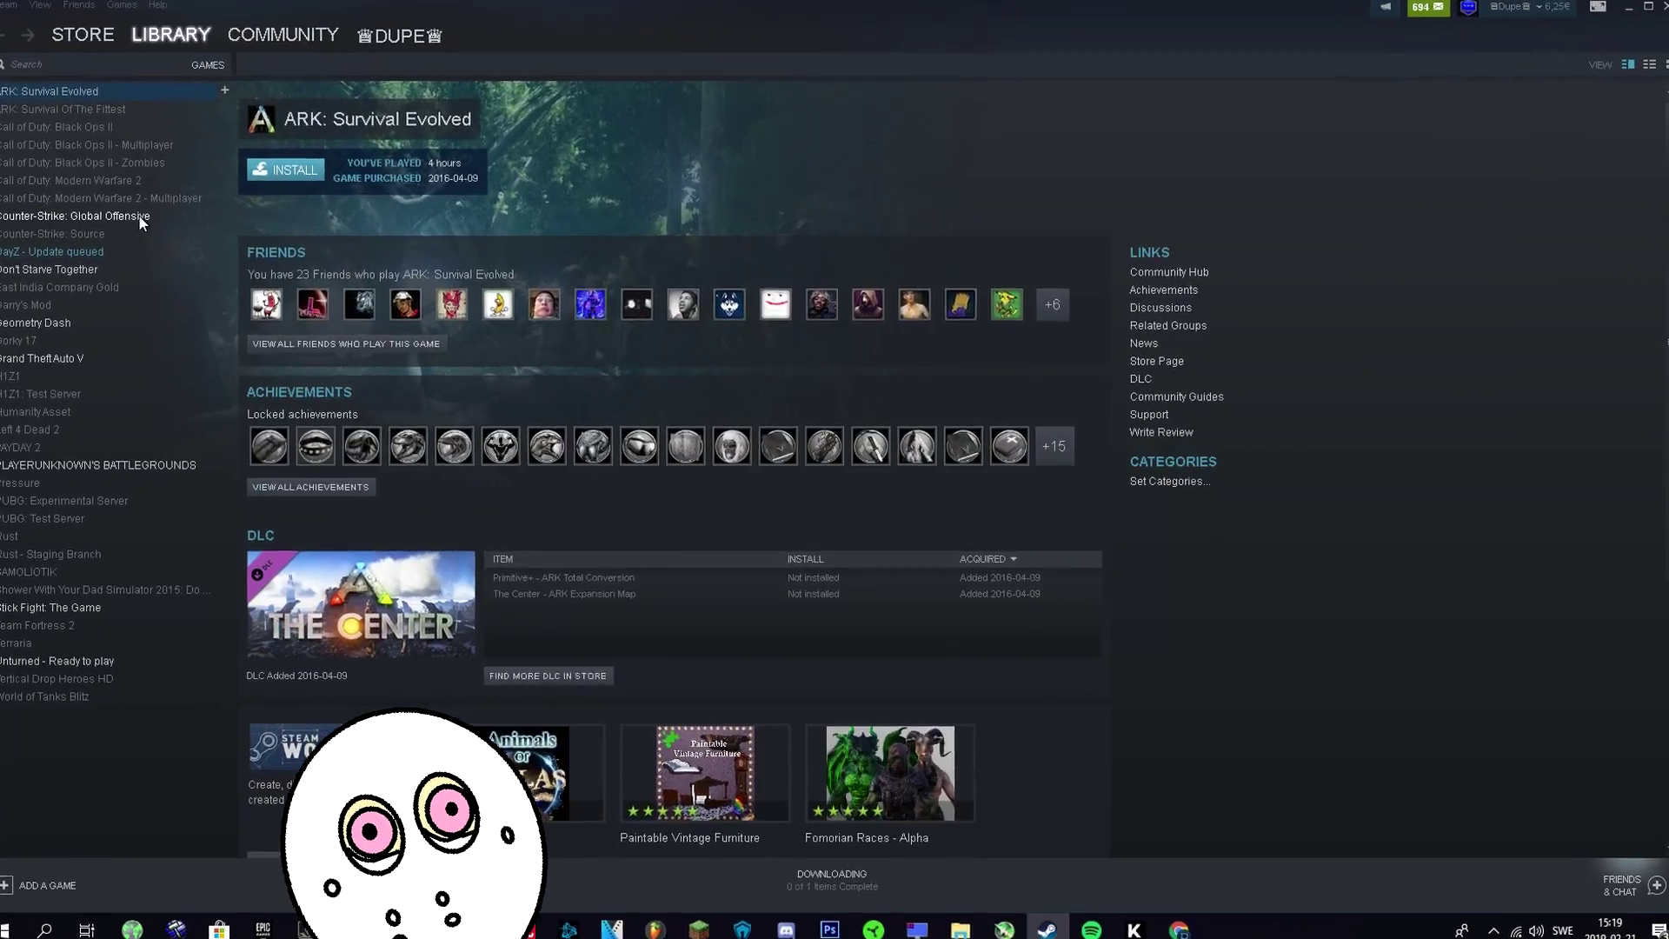
Clear all text from CS:GO's Set Launch Options field, confirm with OK, and close Properties
{"action": "left_click", "coordinate": [144, 217]}
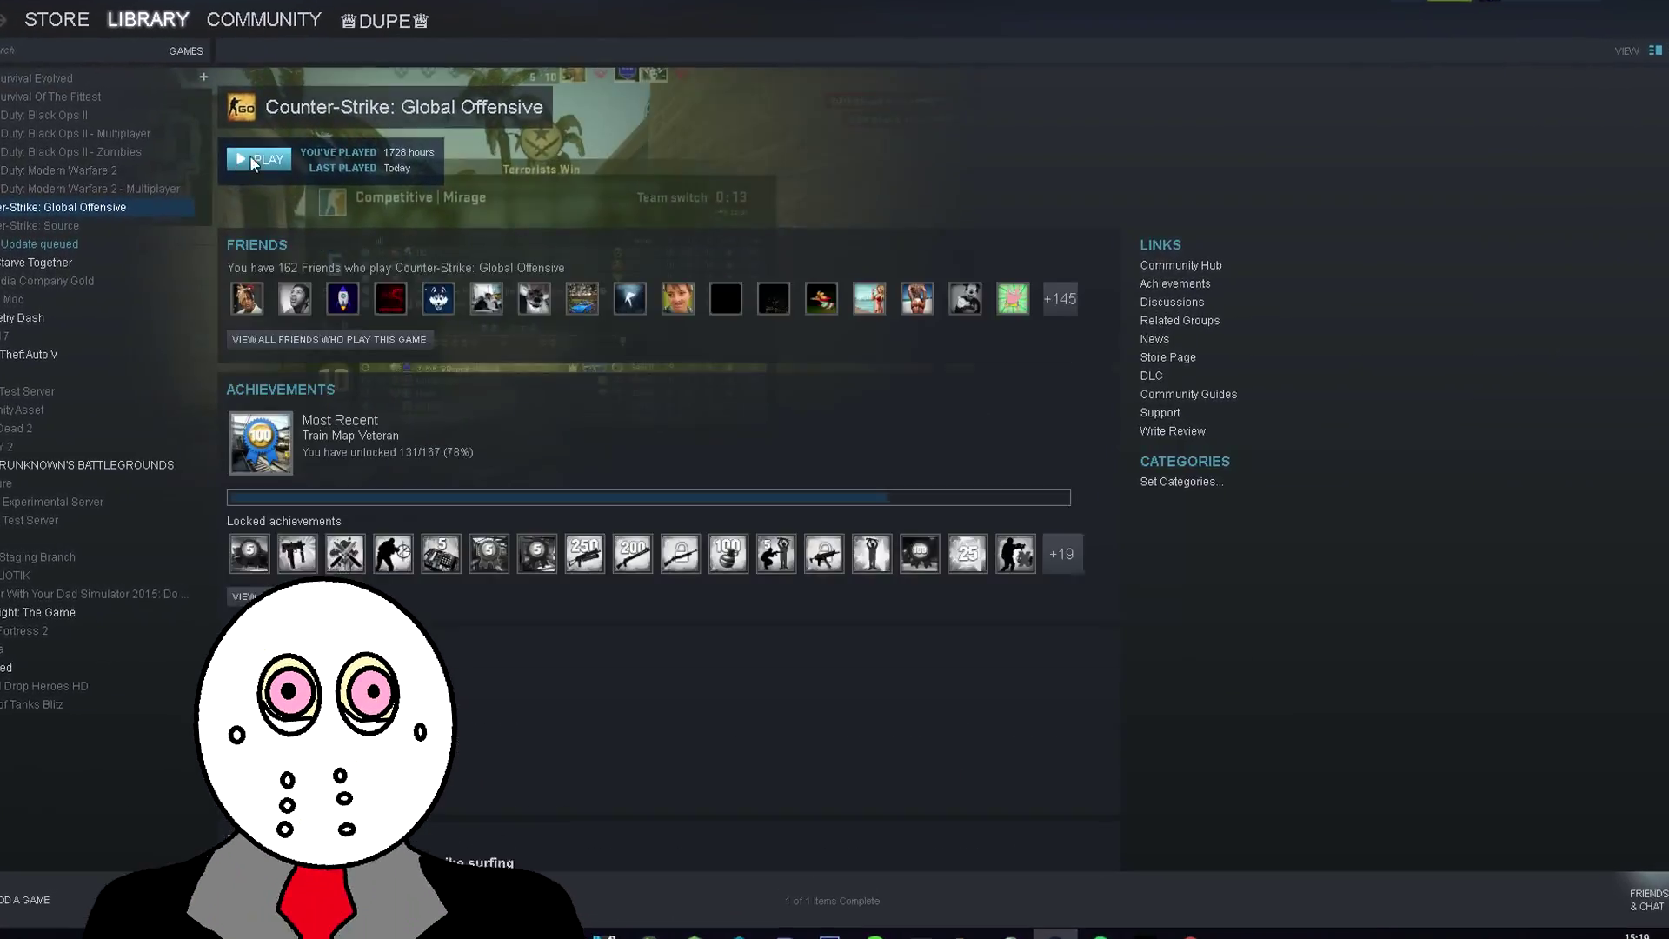
{"action": "right_click", "coordinate": [169, 195]}
{"action": "left_click", "coordinate": [128, 475]}
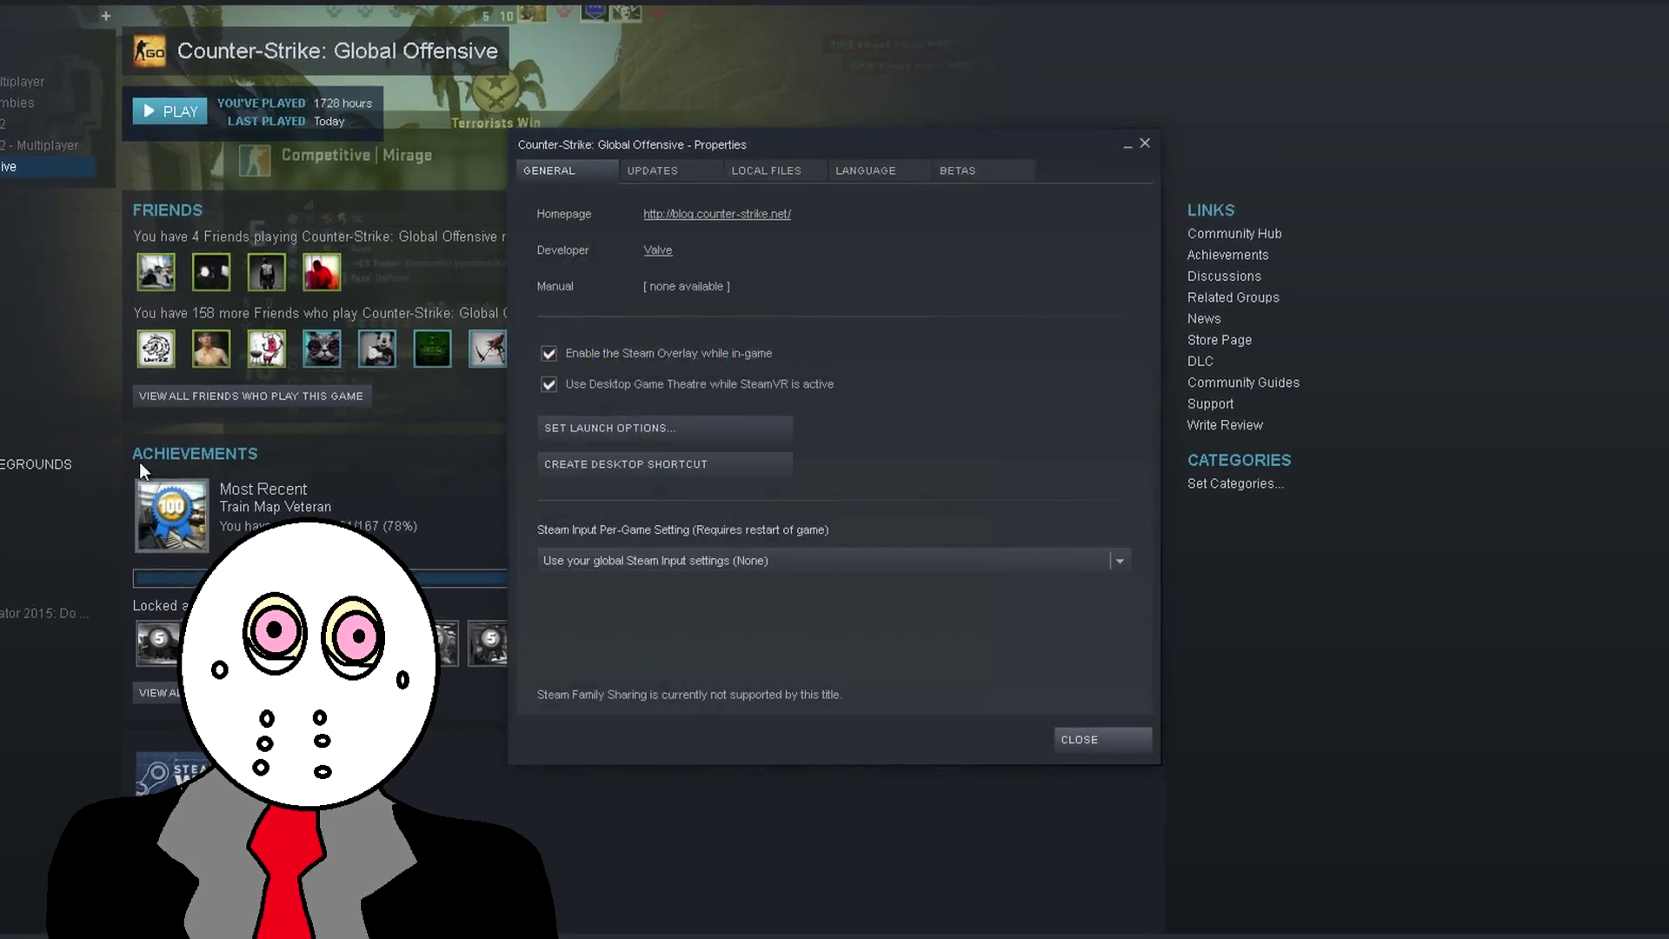
{"action": "left_click", "coordinate": [602, 428]}
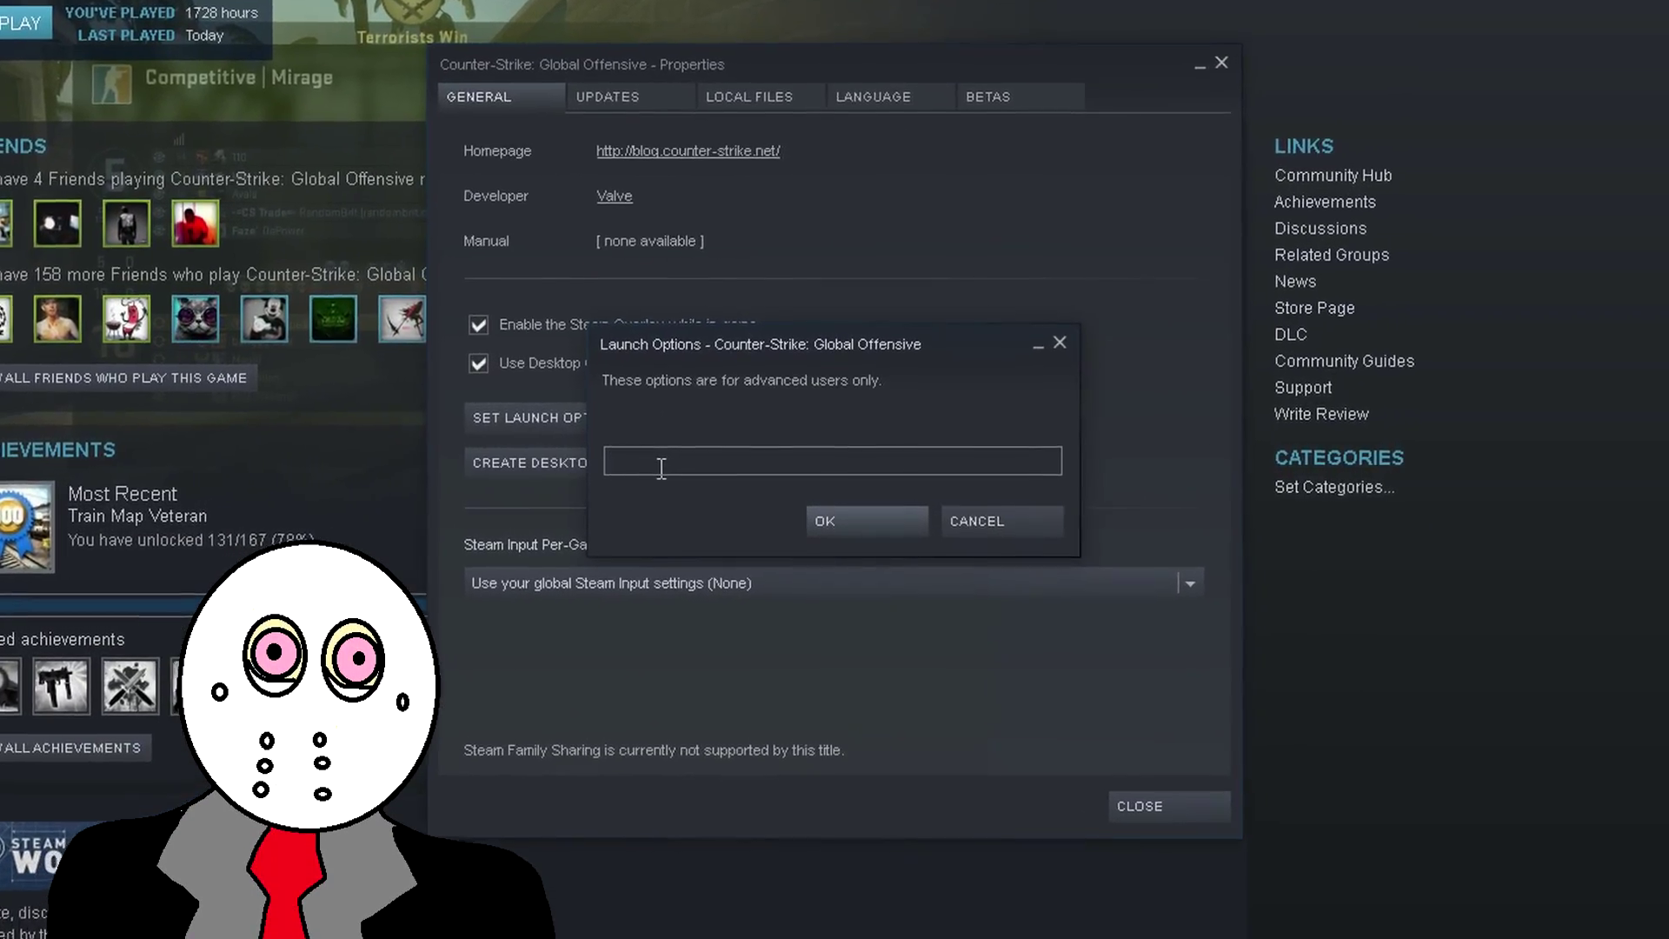
{"action": "type", "text": "sdjklsag"}
{"action": "type", "text": "doskiasbhf REMOVE!!!"}
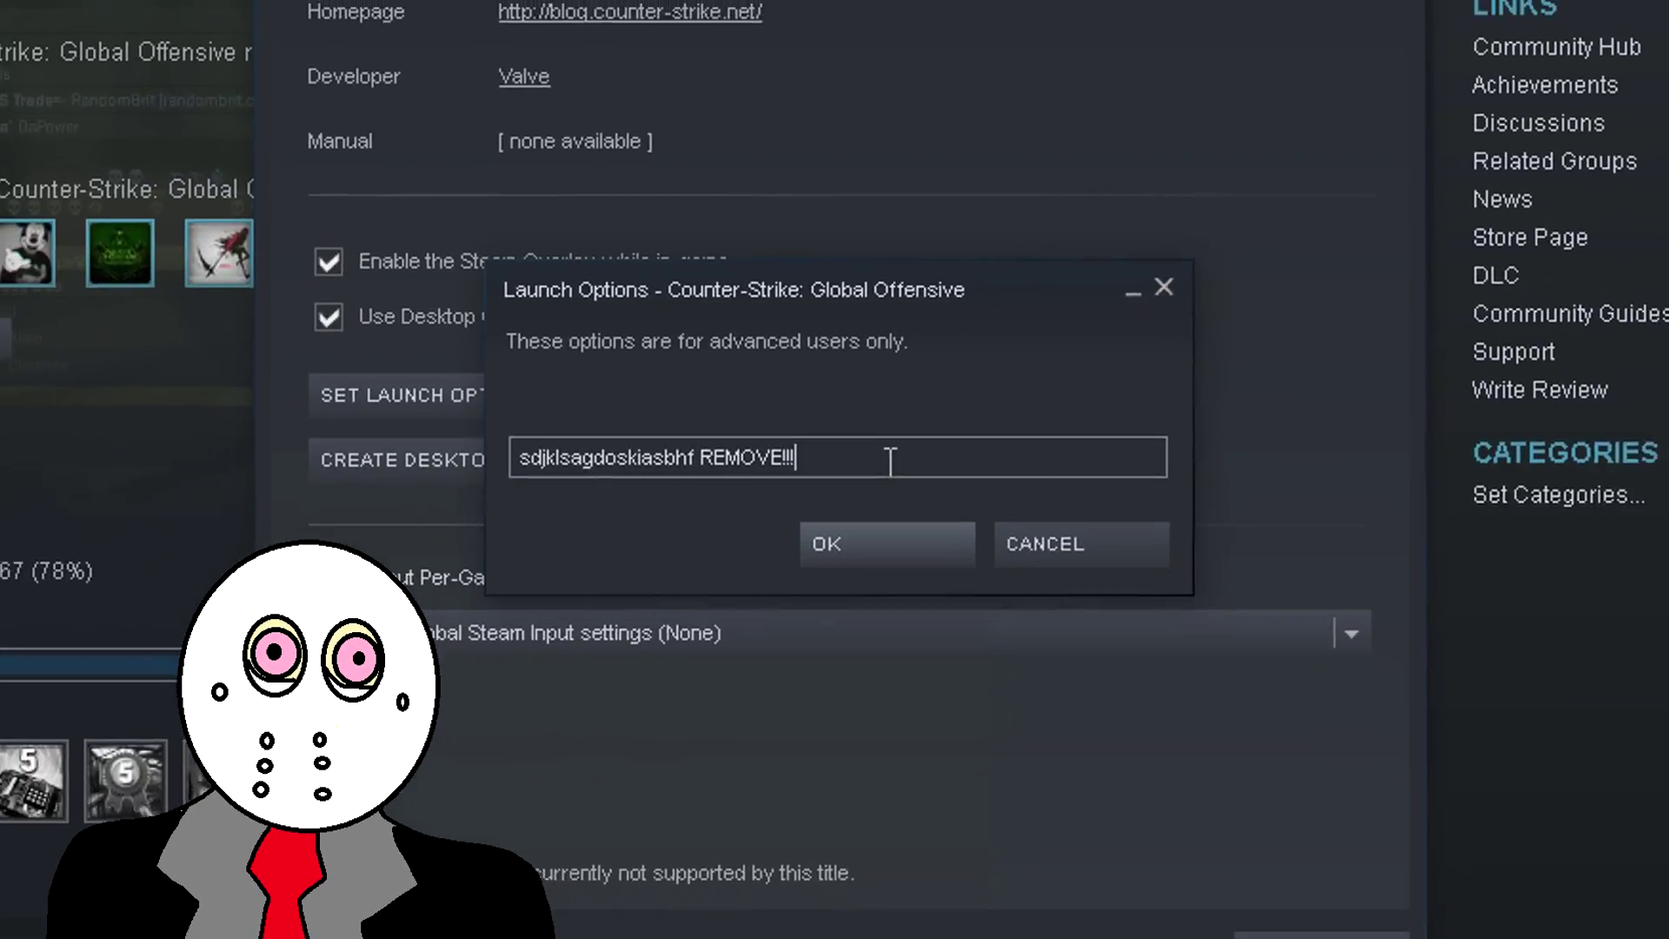
{"action": "key", "text": "ctrl+a"}
{"action": "key", "text": "BackSpace"}
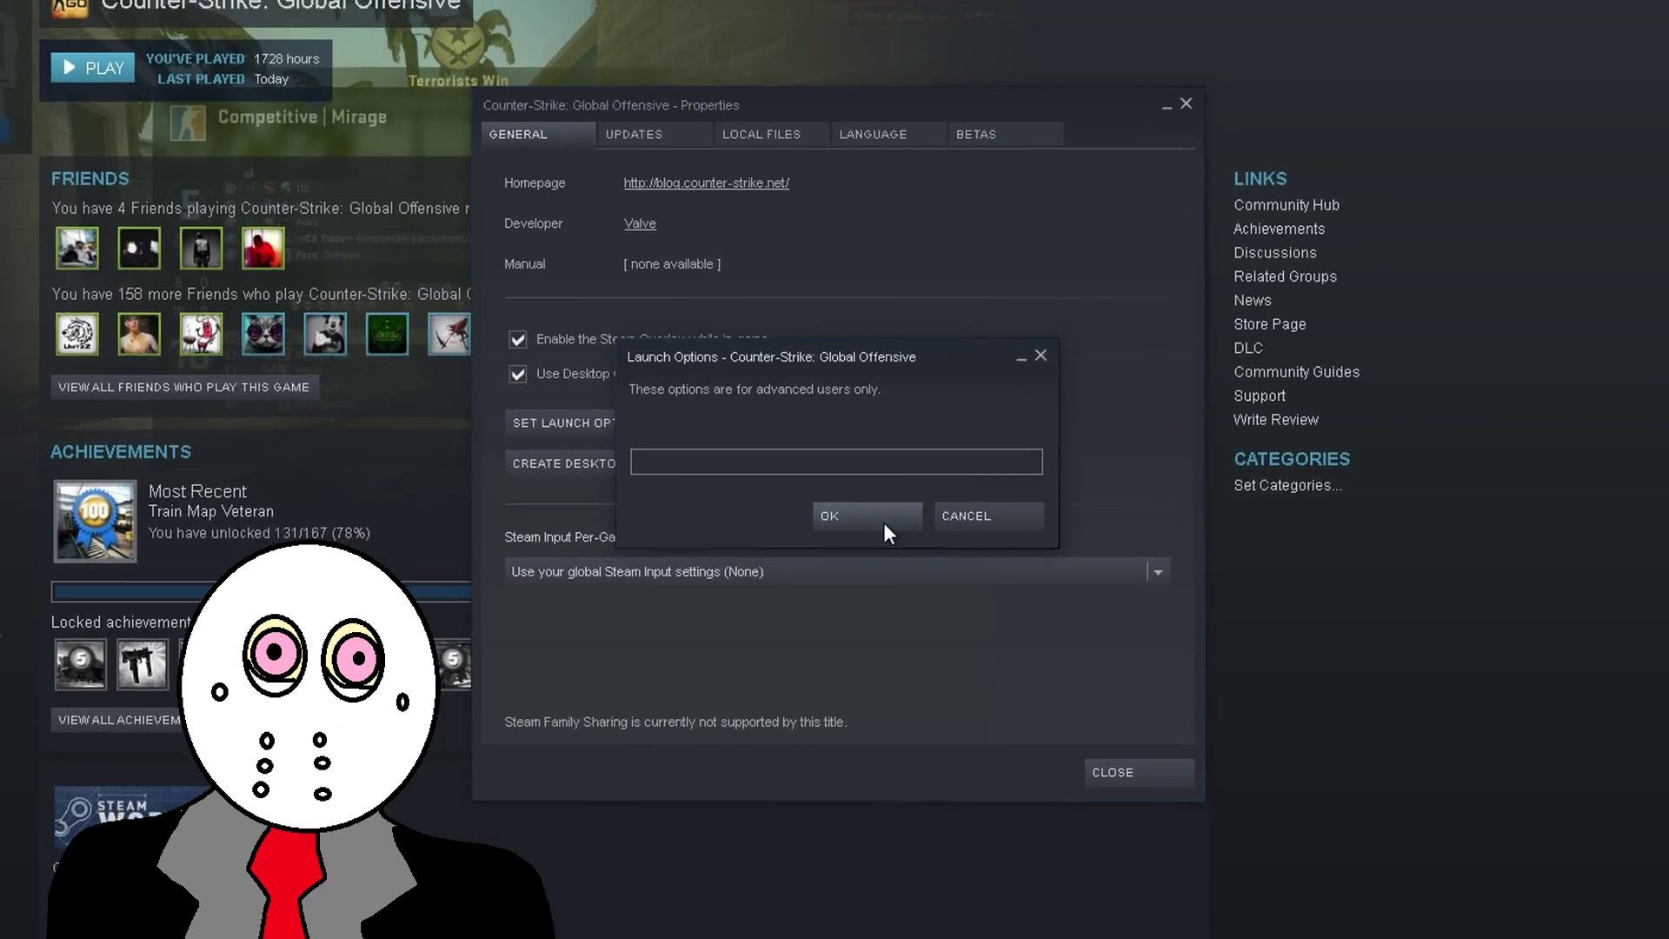
{"action": "left_click", "coordinate": [883, 523]}
{"action": "left_click", "coordinate": [1060, 715]}
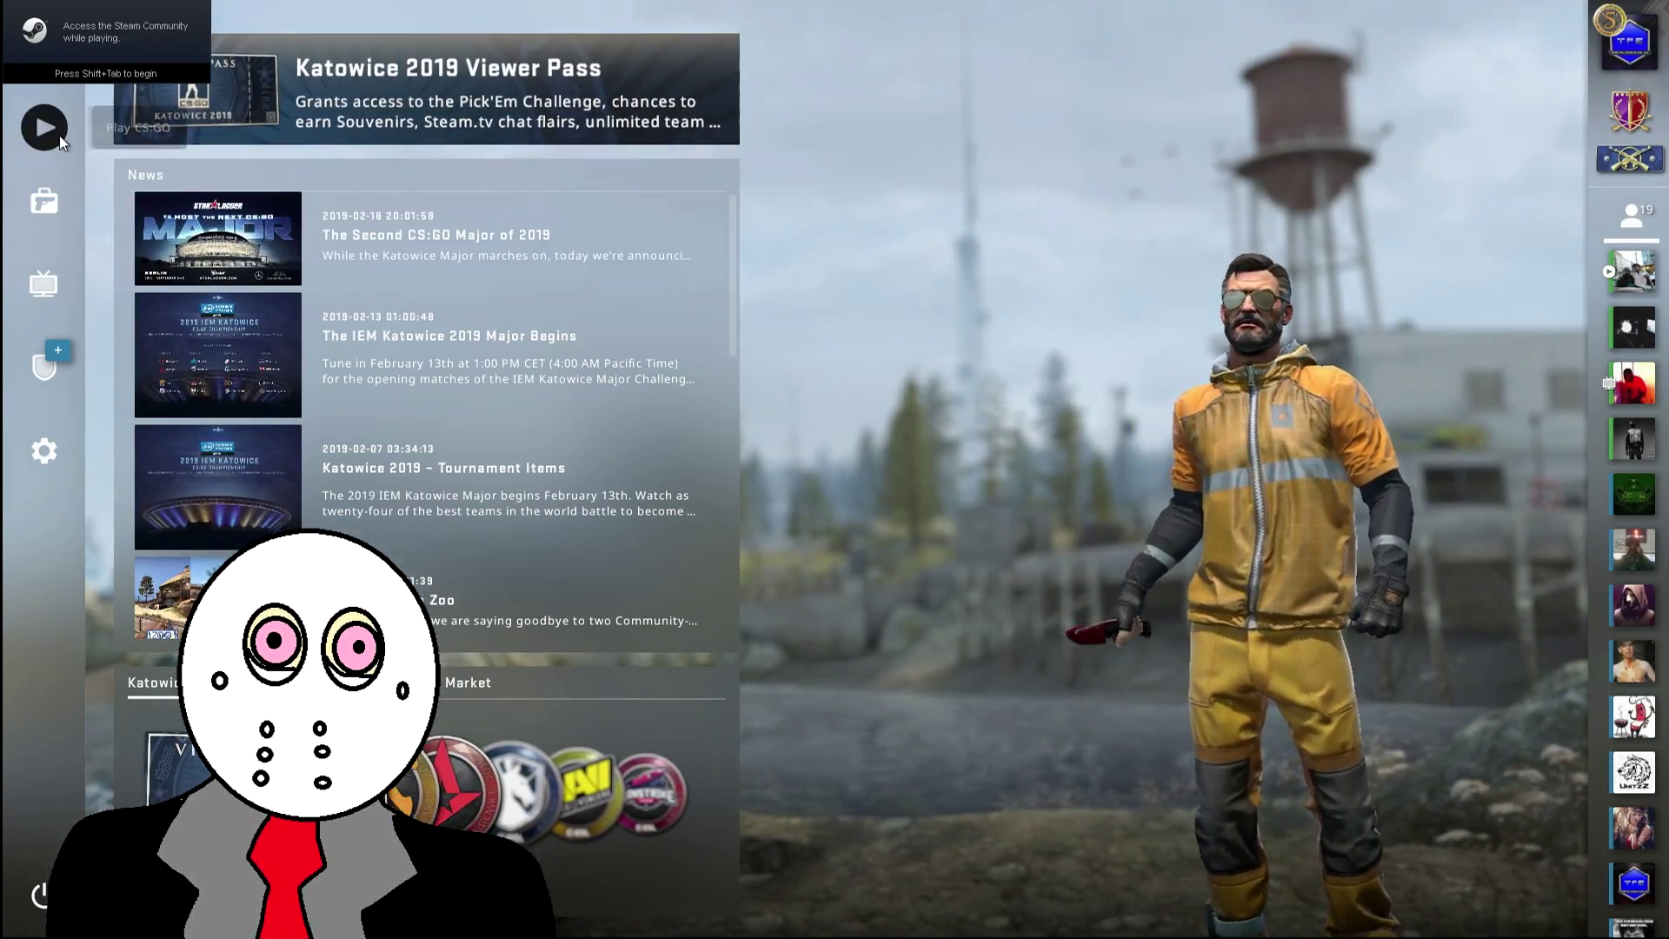
Start a Competitive matchmaking search in CS:GO on Mirage, Inferno and Cache
{"action": "left_click", "coordinate": [44, 127]}
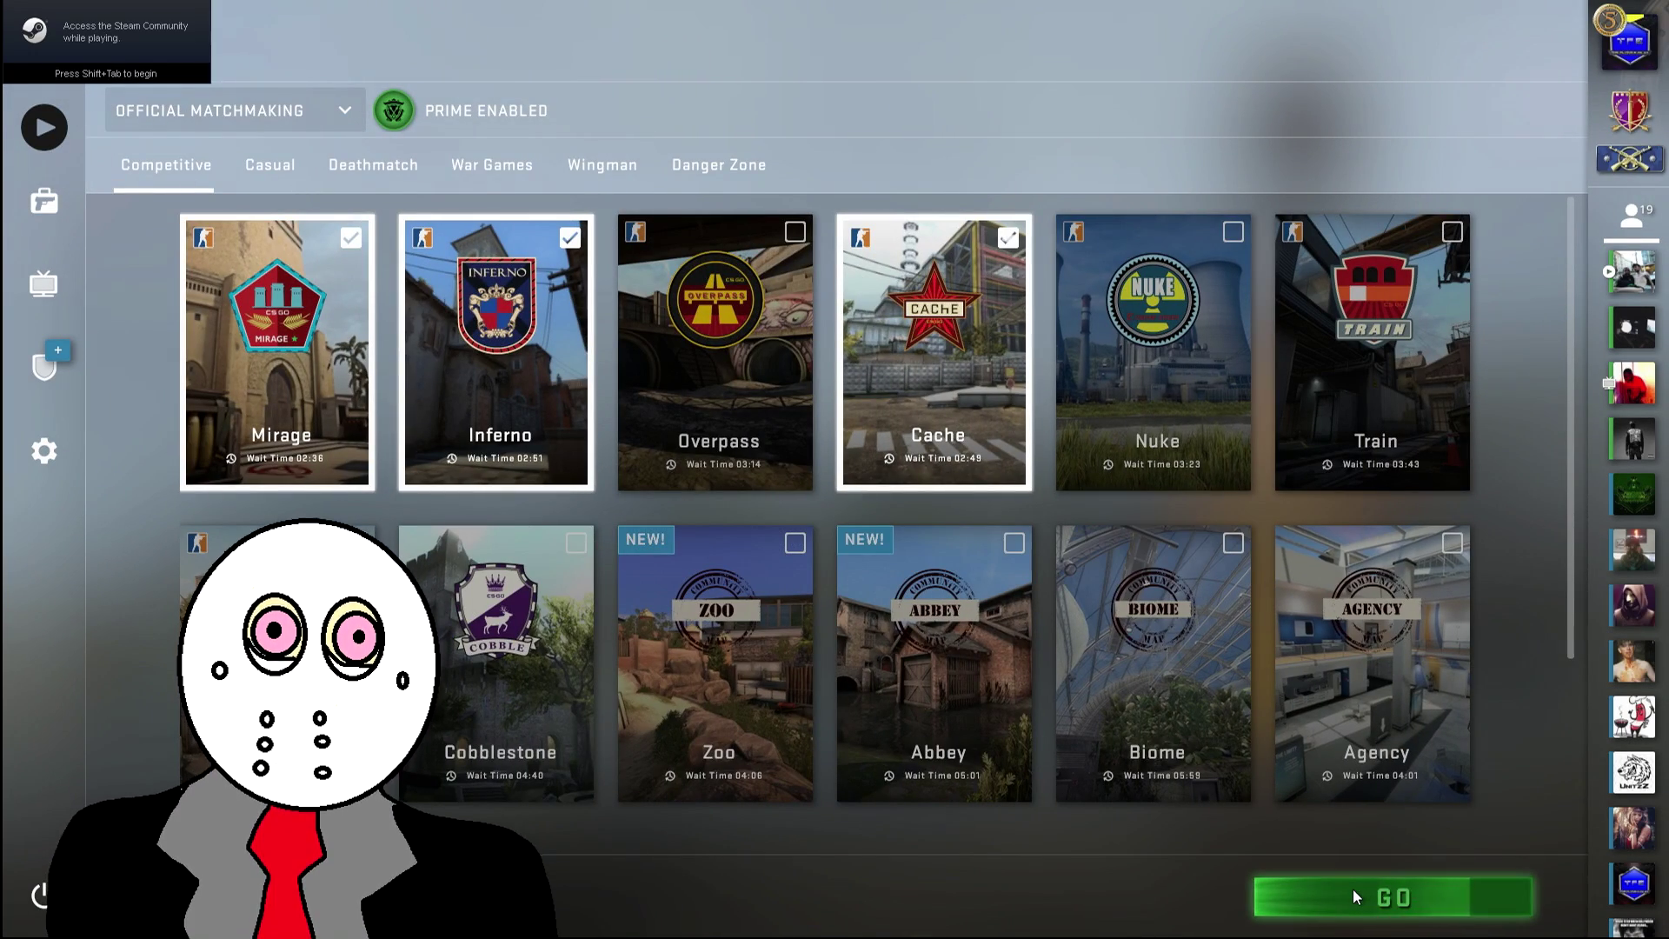
{"action": "left_click", "coordinate": [1357, 898]}
{"action": "mouse_move", "coordinate": [1630, 157]}
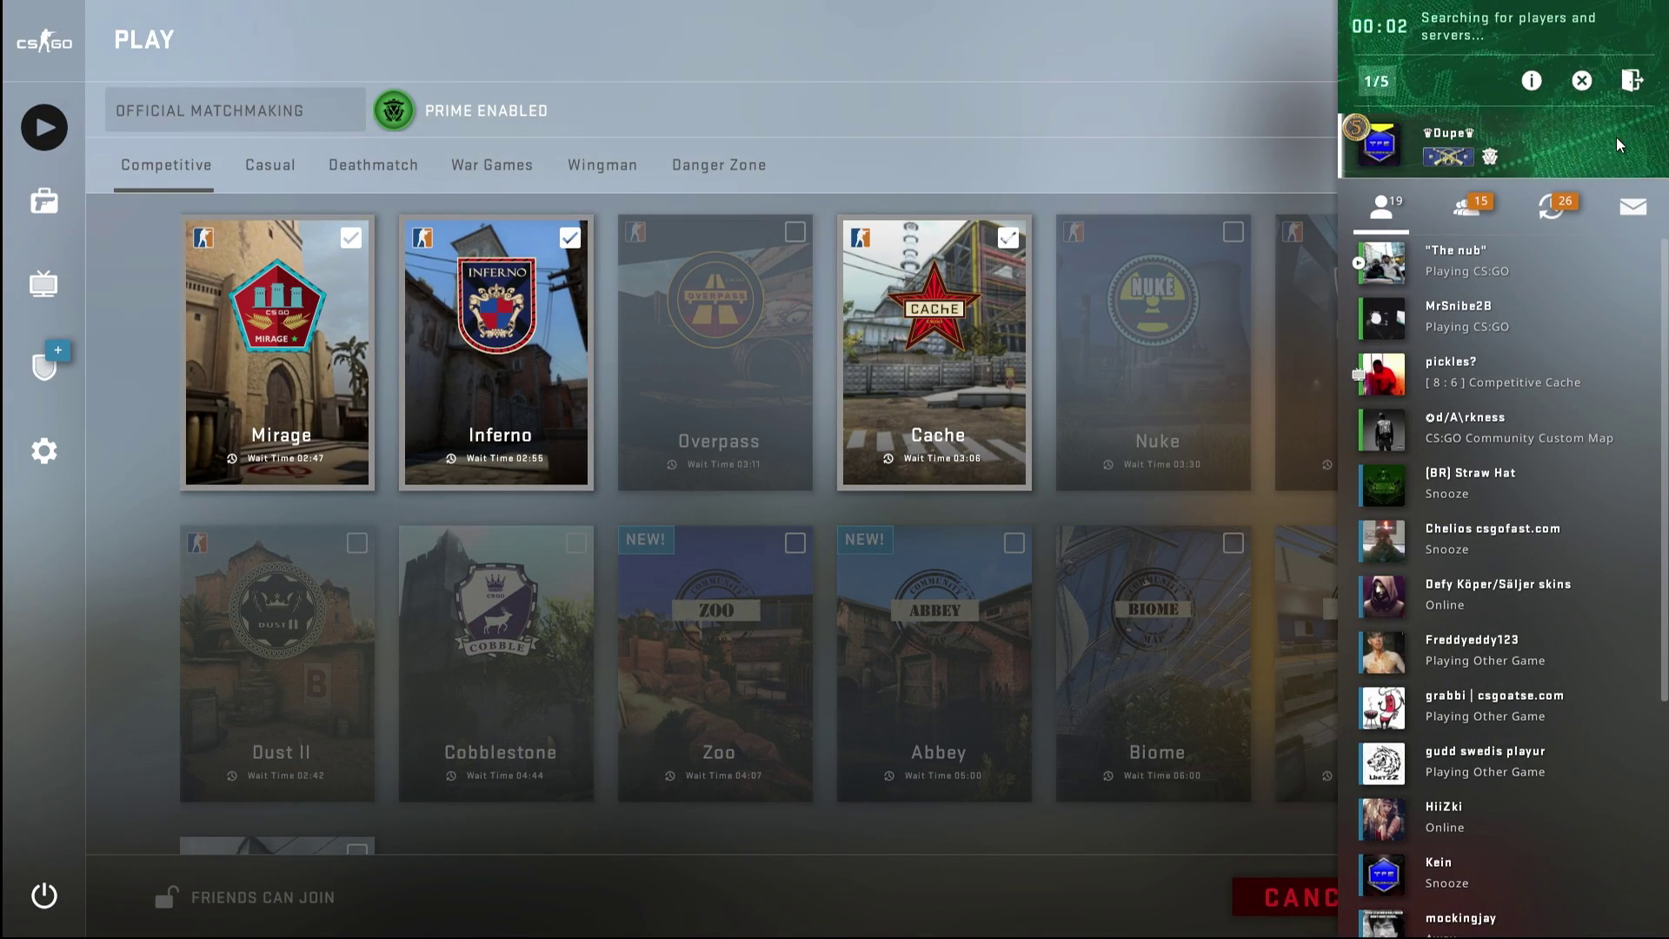